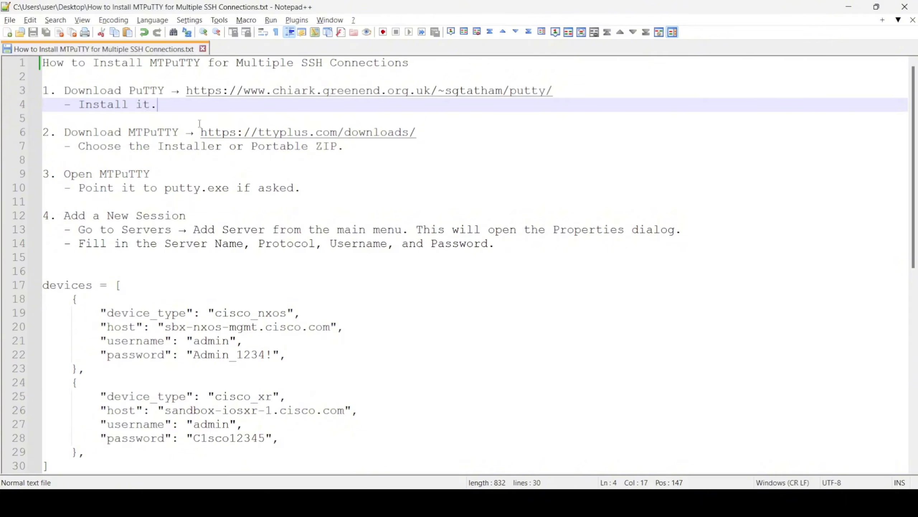
Step: Review the installation notes on the MTPuTTY download link, the putty.exe location and adding a new session
left_click_drag(423, 131, 201, 132)
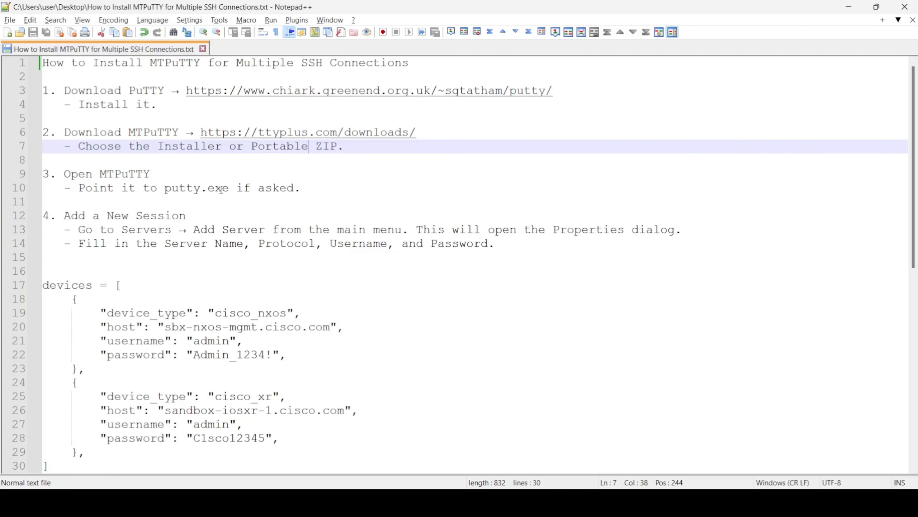
left_click_drag(229, 188, 149, 188)
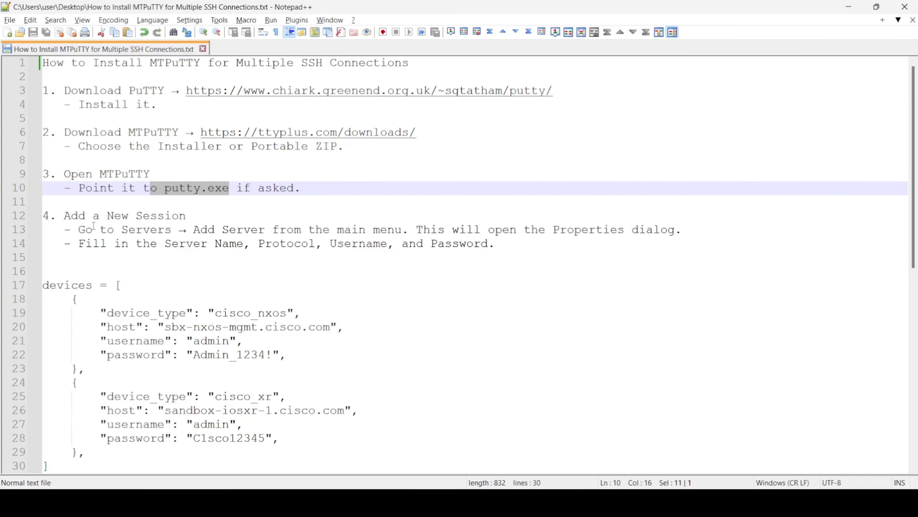
left_click_drag(64, 229, 583, 250)
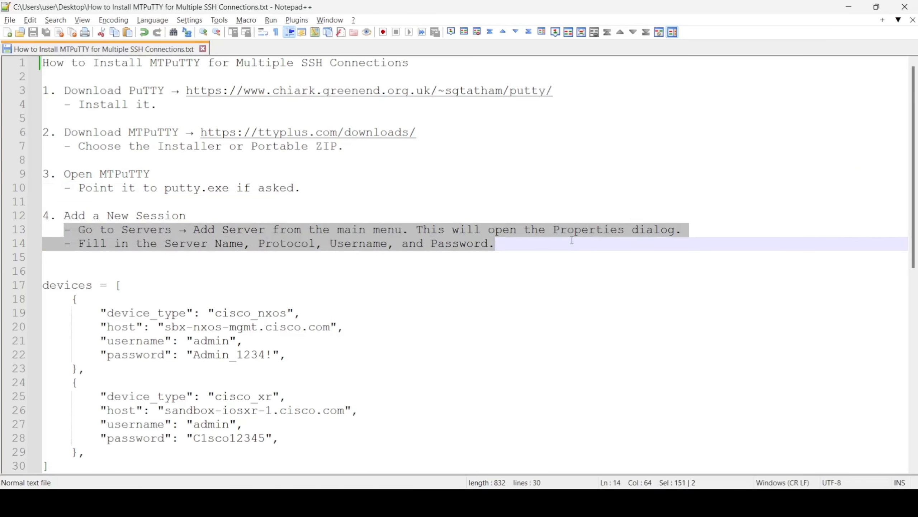
left_click(561, 188)
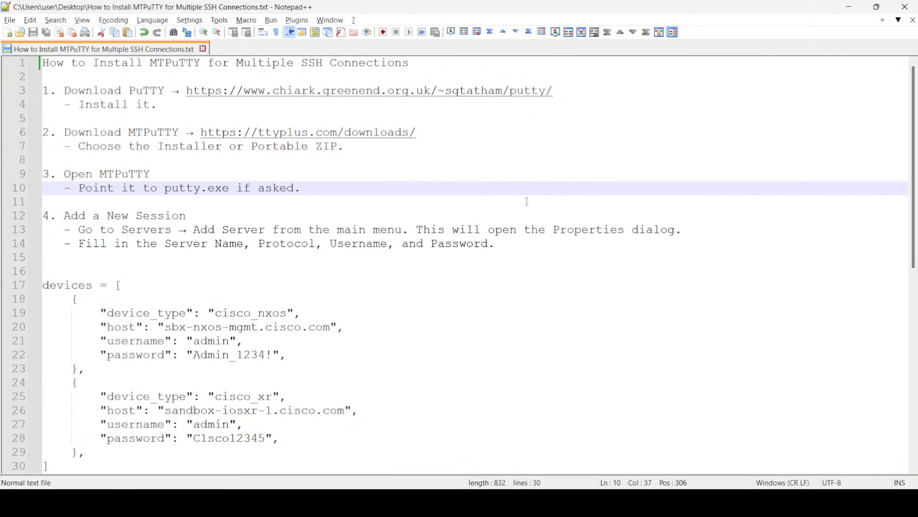
Step: Switch to the browser, view the latest-release download page on the PuTTY site, and return to the notes
key("alt+Tab")
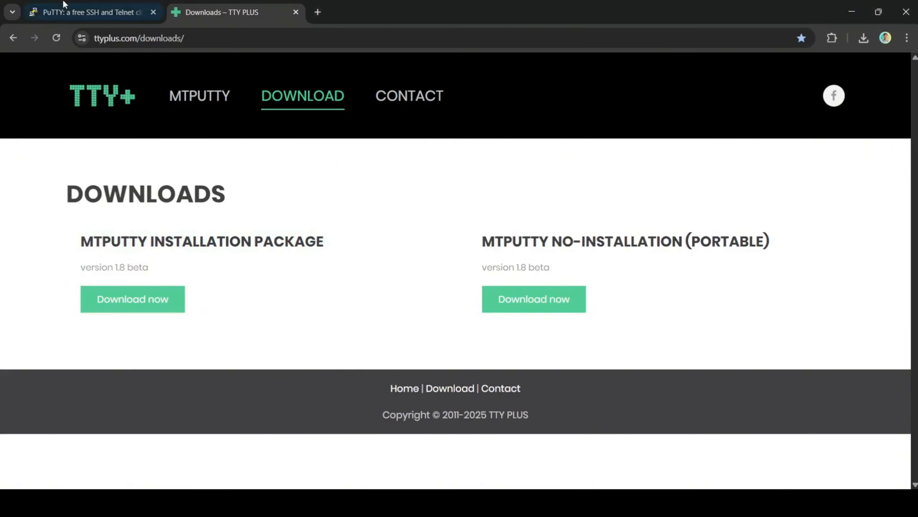
left_click(91, 13)
left_click(141, 139)
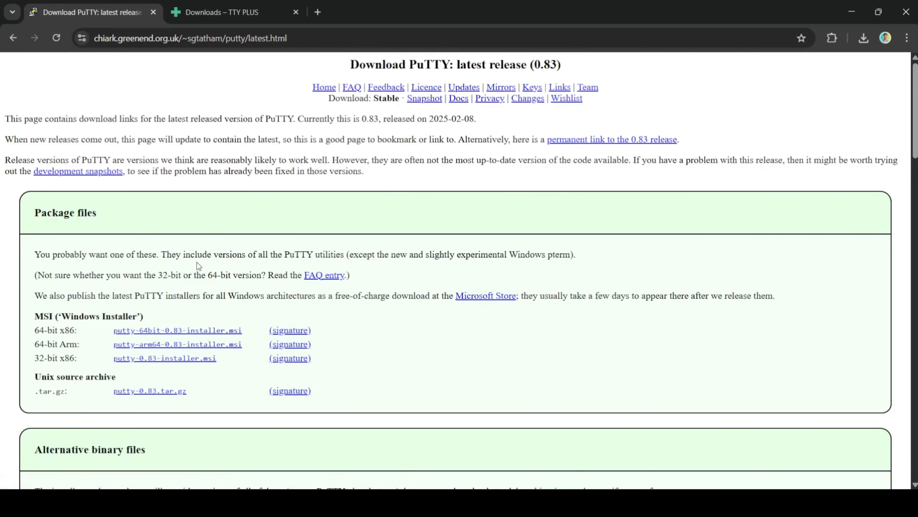
left_click(12, 40)
key("alt+Tab")
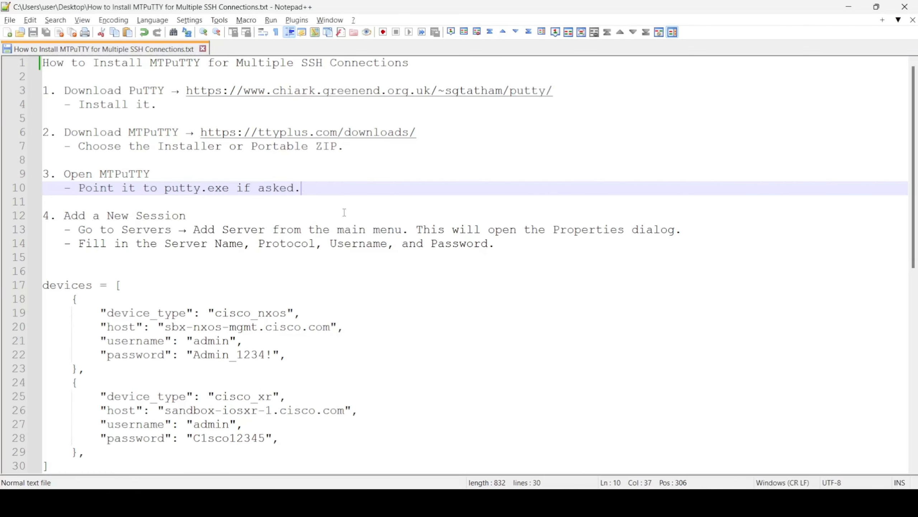
Step: Switch to the browser and download the no-installation (portable) MTPuTTY build from the TTY+ downloads page
key("alt+Tab")
left_click(220, 4)
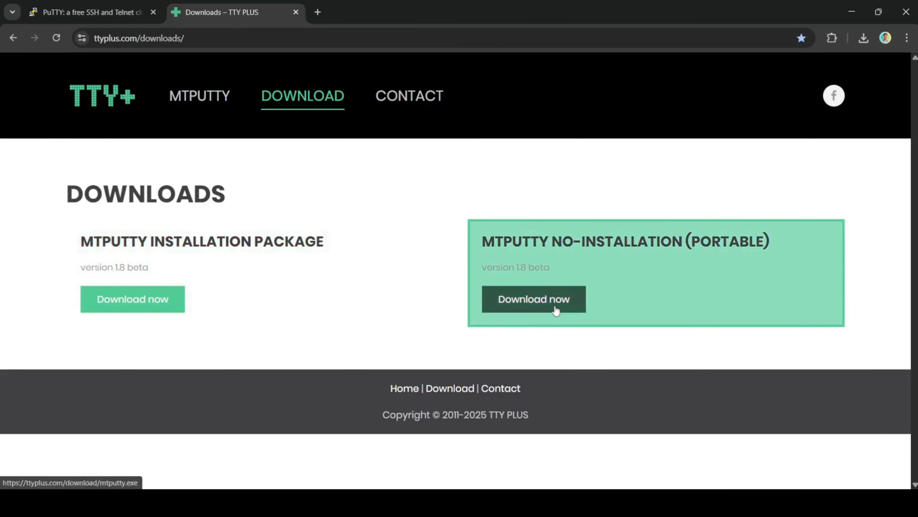
left_click(553, 310)
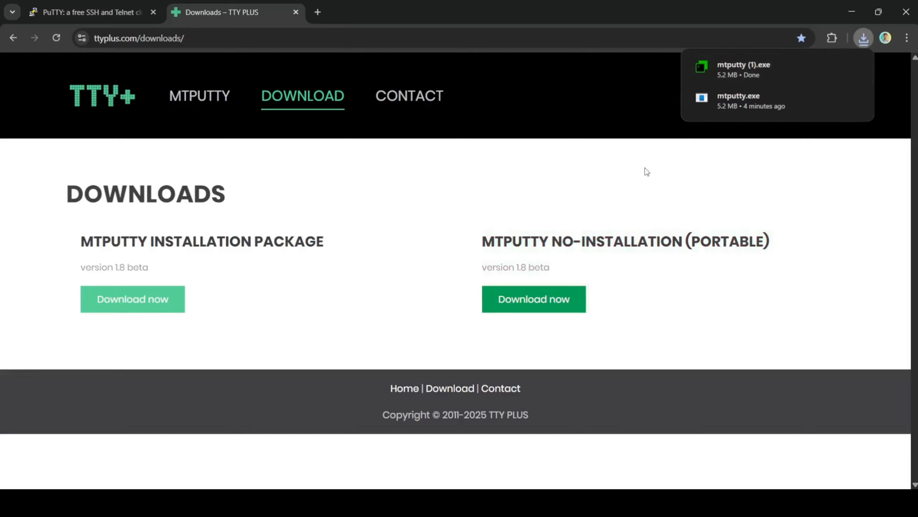
left_click(646, 165)
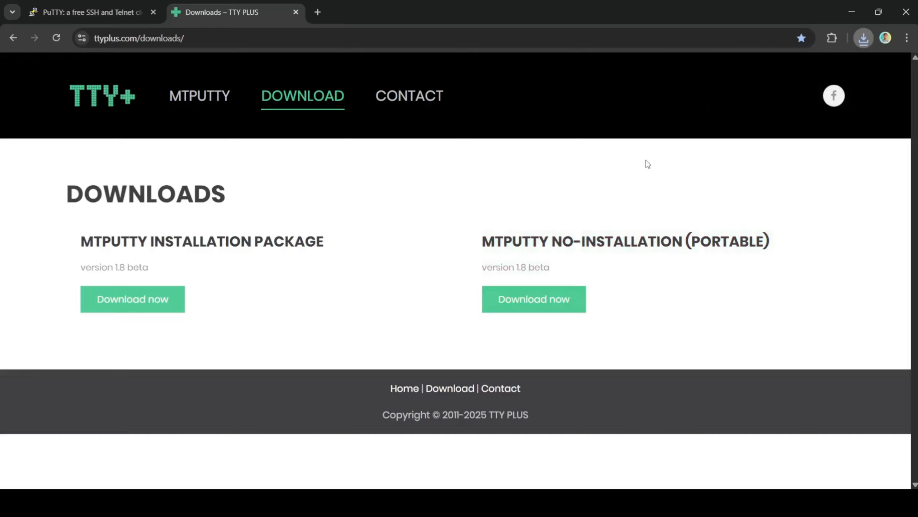
Step: Launch MTPuTTY from mtputty.exe on the desktop
left_click(852, 11)
key("super+d")
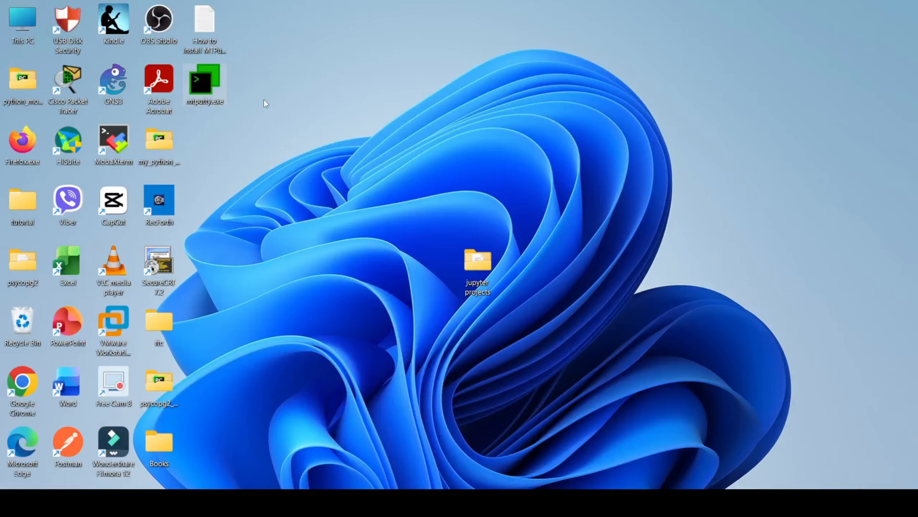
double_click(213, 87)
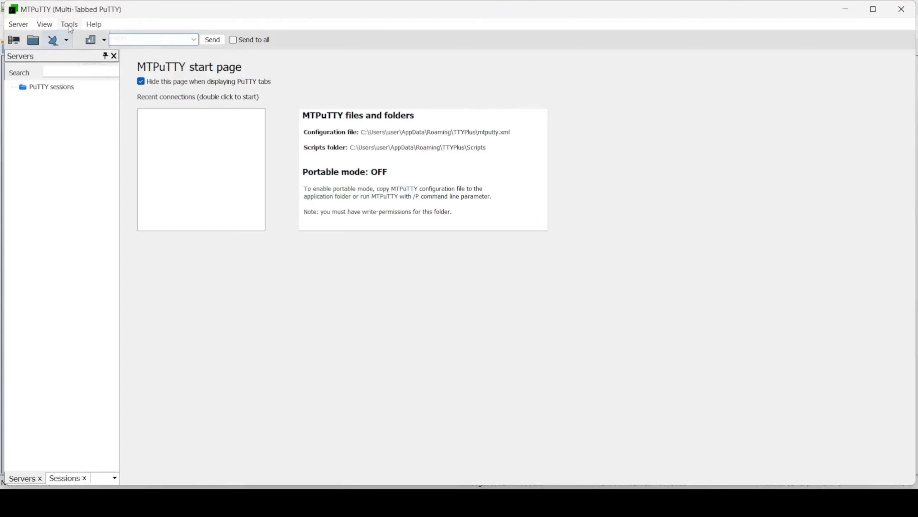
Step: Check the PuTTY executable path configured in MTPuTTY and leave it without saving
left_click(69, 24)
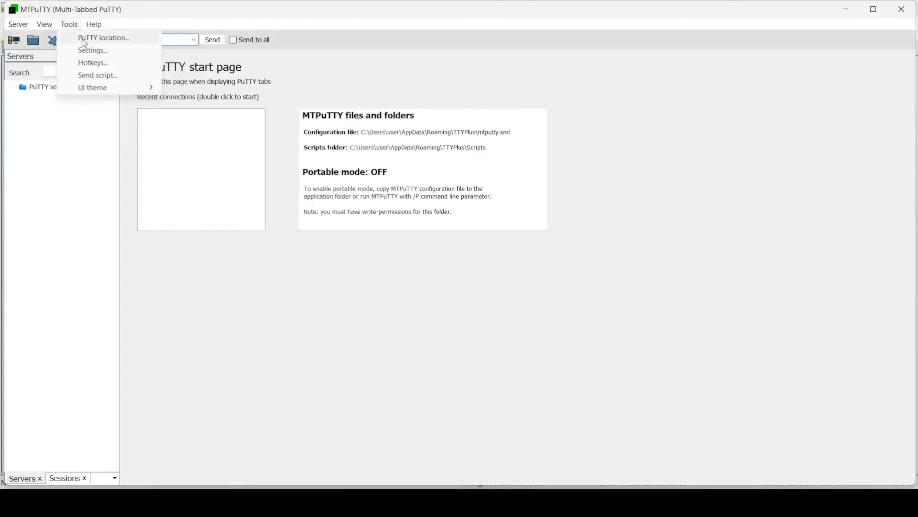
left_click(86, 43)
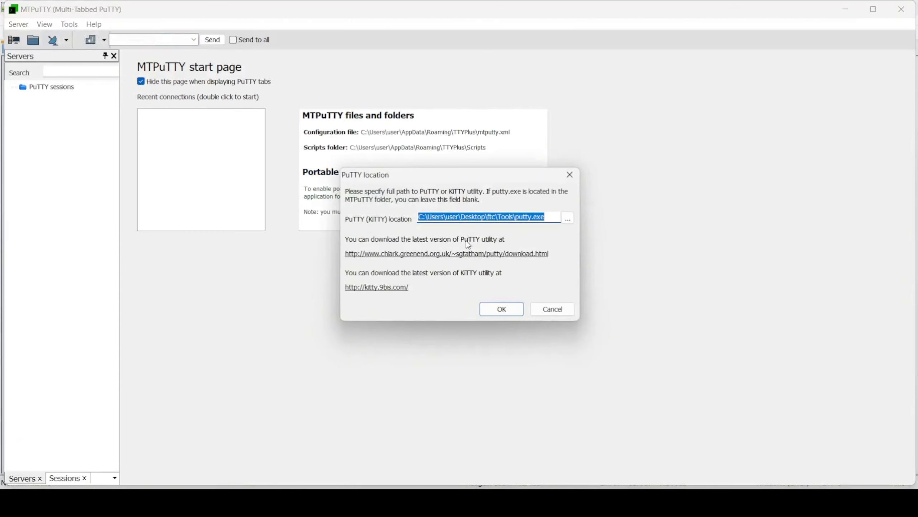
left_click(550, 220)
left_click_drag(553, 220, 441, 214)
left_click(552, 309)
Step: Confirm C:\Users\user\Desktop\ftc\Tools\putty.exe as the PuTTY location
left_click(75, 24)
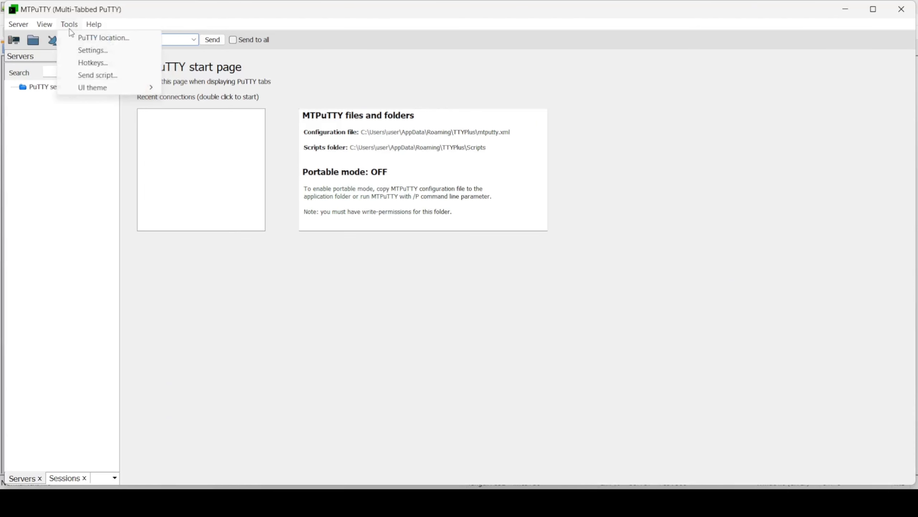
left_click(82, 39)
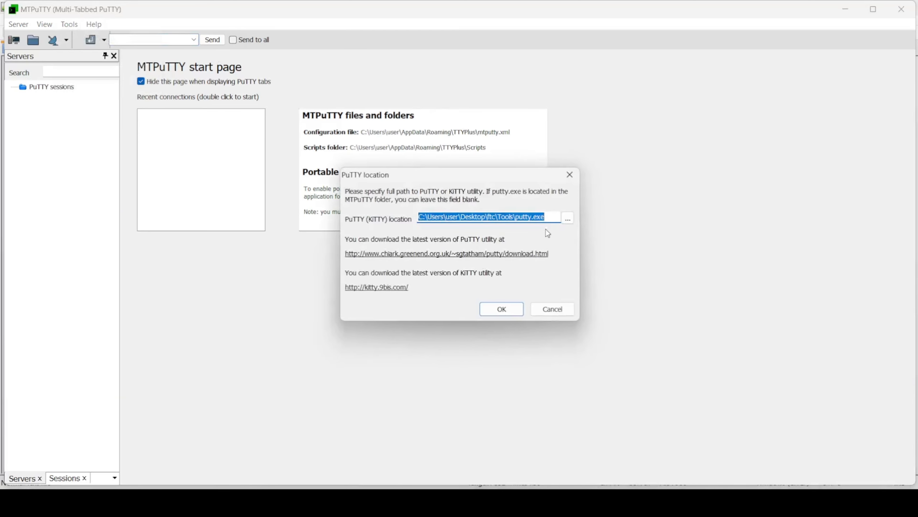
left_click(552, 219)
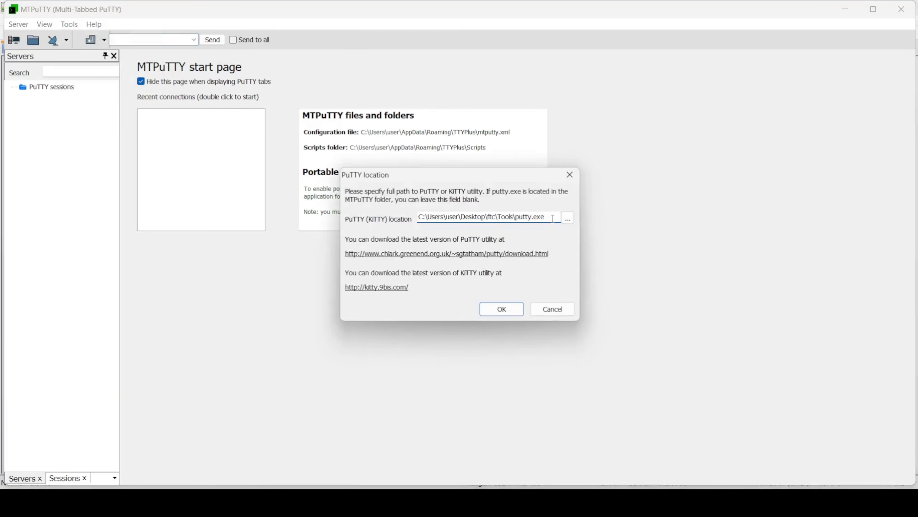
left_click(503, 310)
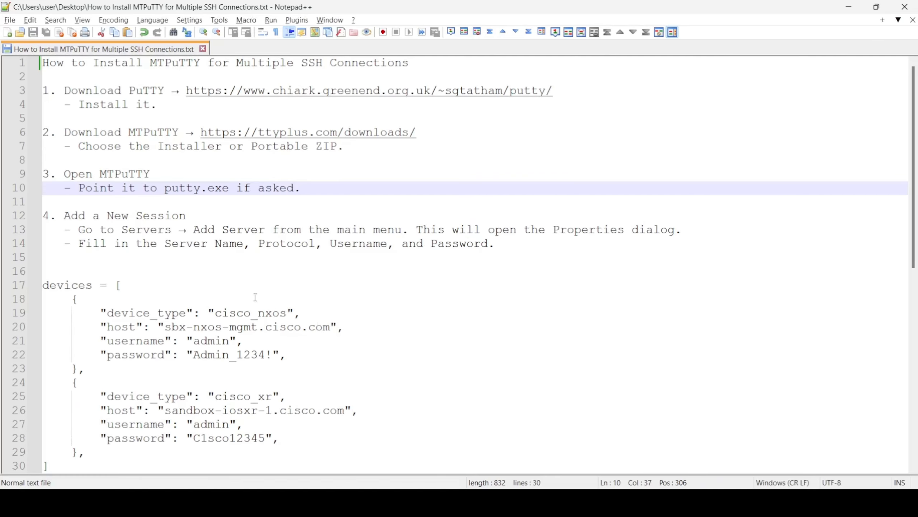
Step: Start a new server entry in MTPuTTY and set its server name to sbx-nxos-mgmt.cisco.com, taken from the cisco_nxos device in the notes
left_click(264, 270)
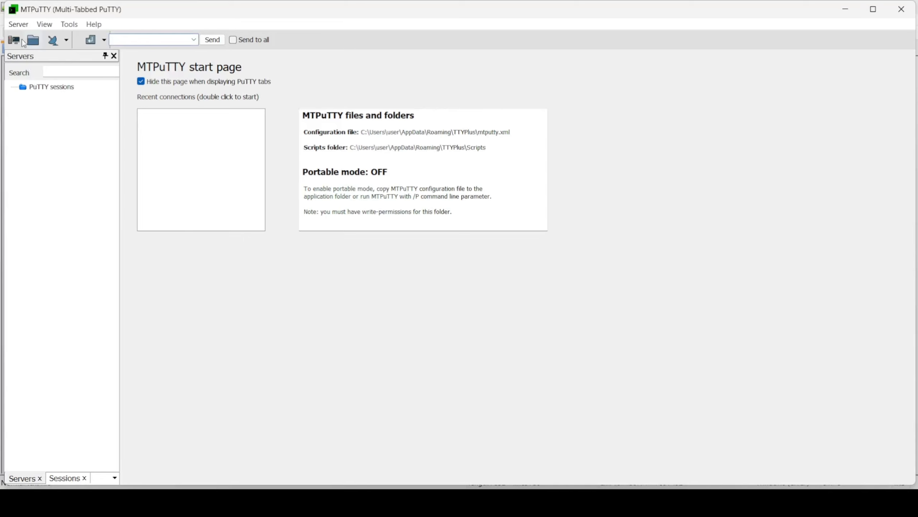
left_click(15, 41)
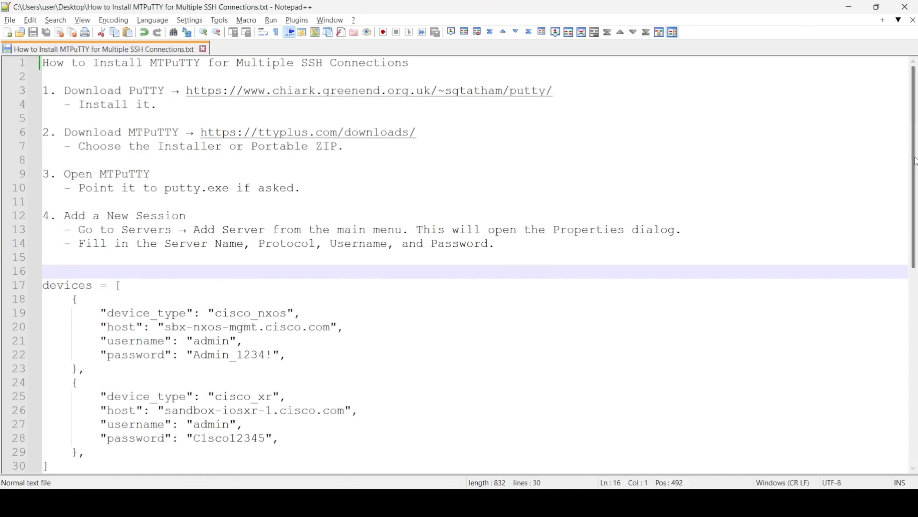
scroll(581, 312, "down", 3)
left_click_drag(116, 345, 87, 354)
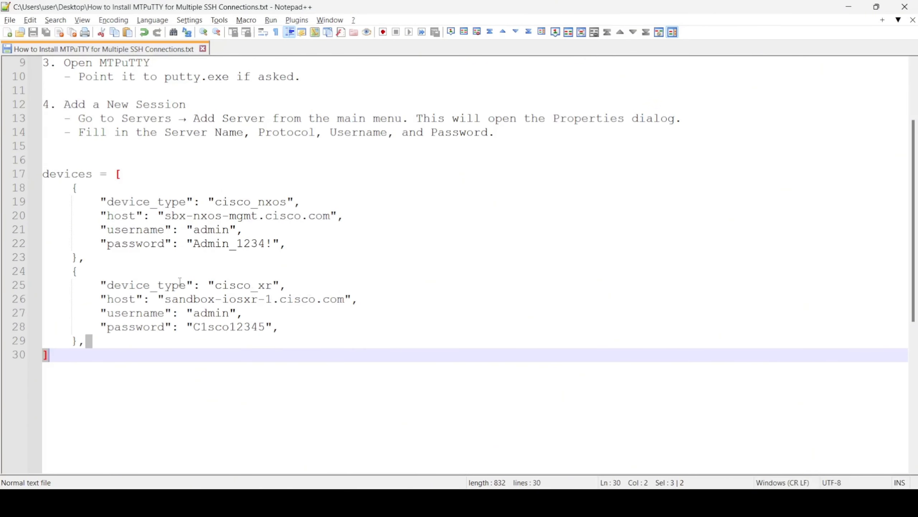
left_click_drag(139, 378, 1, 173)
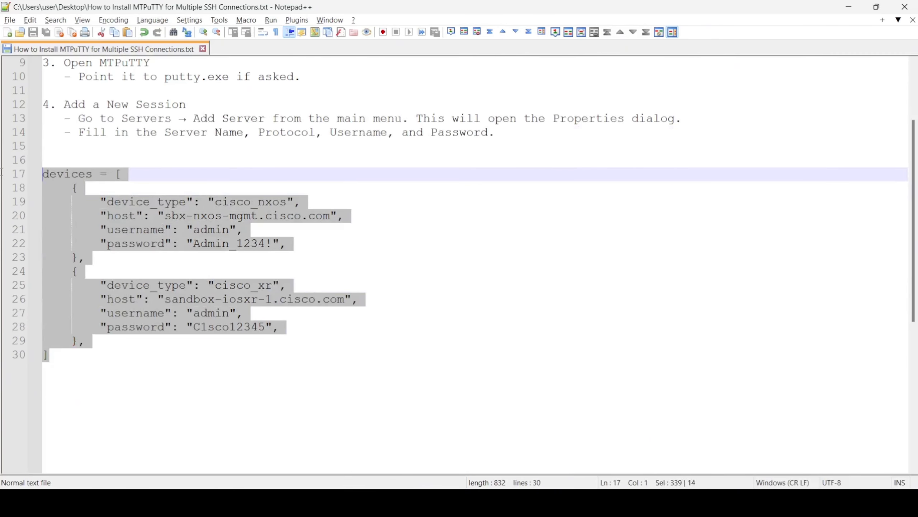
left_click(323, 300)
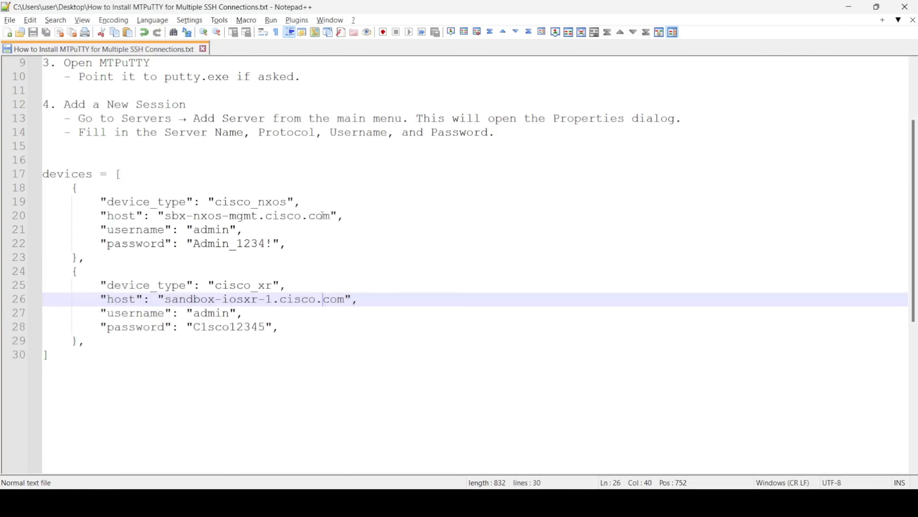
left_click_drag(331, 216, 165, 216)
left_click(517, 502)
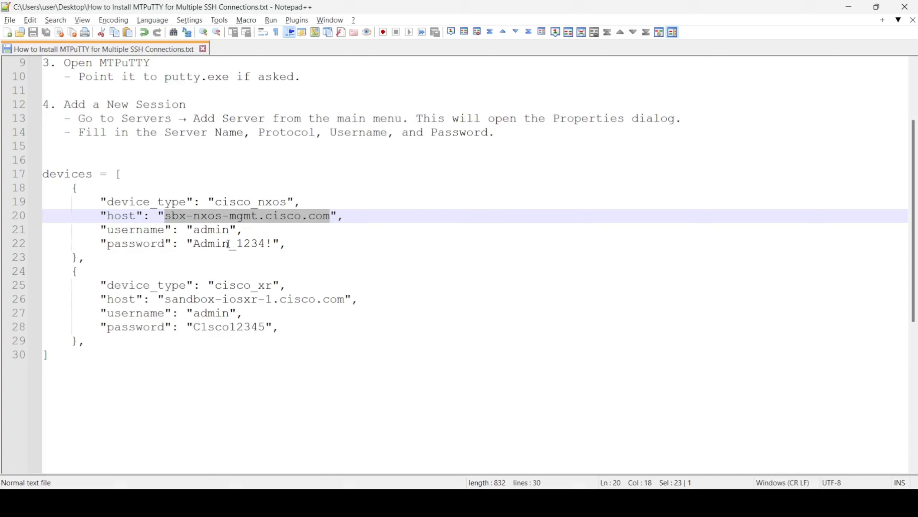
double_click(215, 231)
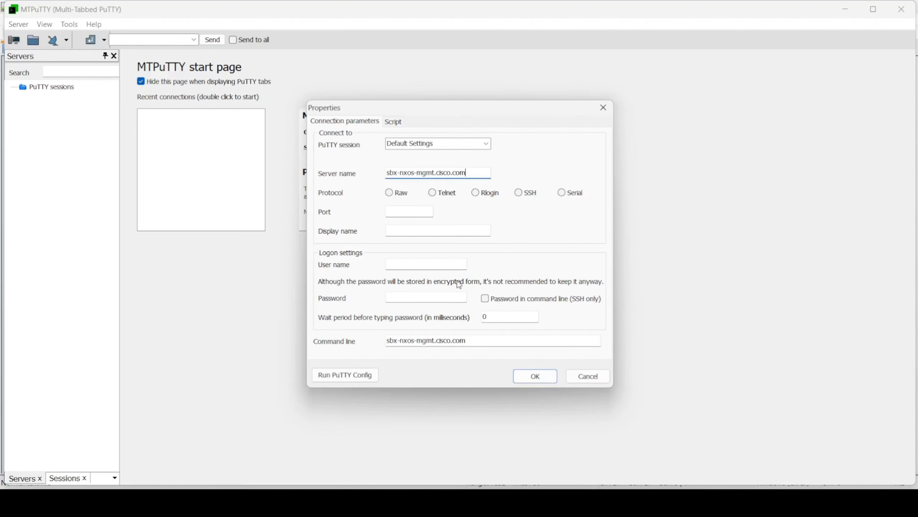
left_click(431, 299)
type("Ad")
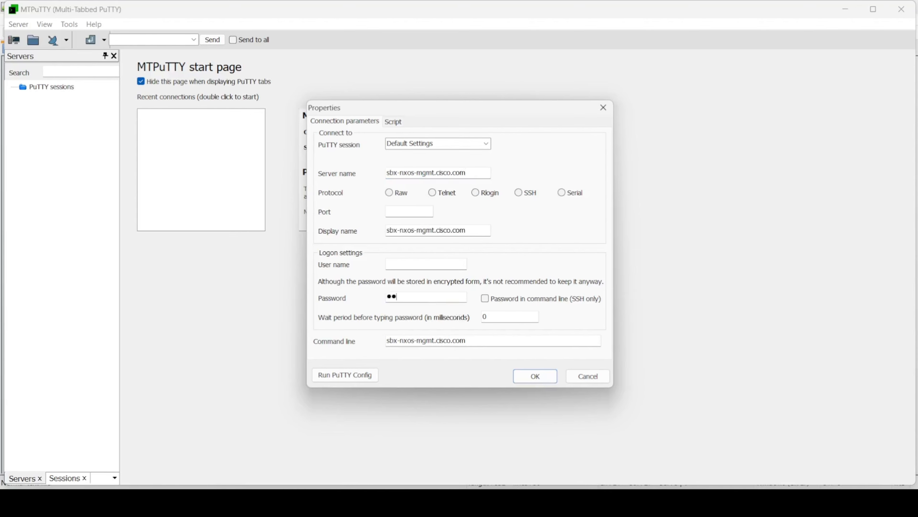
type("min")
Step: Set the new server's user name to admin
left_click(430, 264)
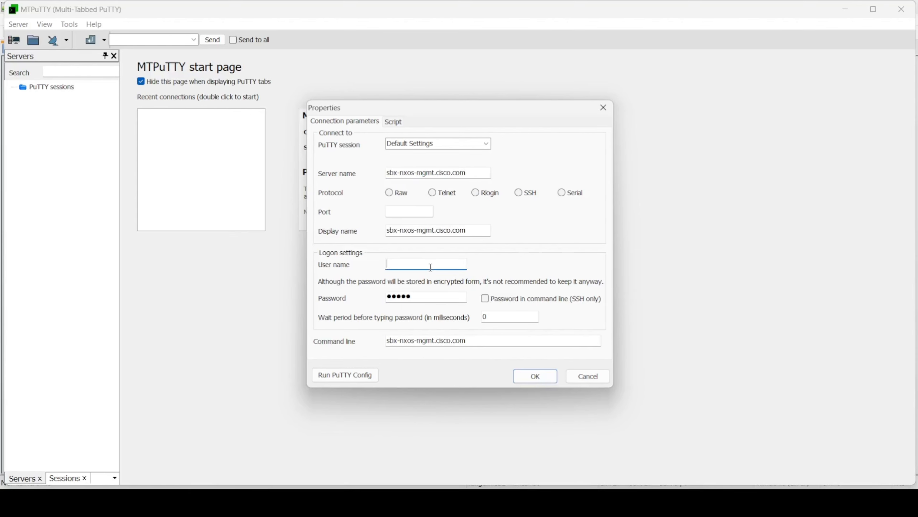
type("admin")
key("Tab")
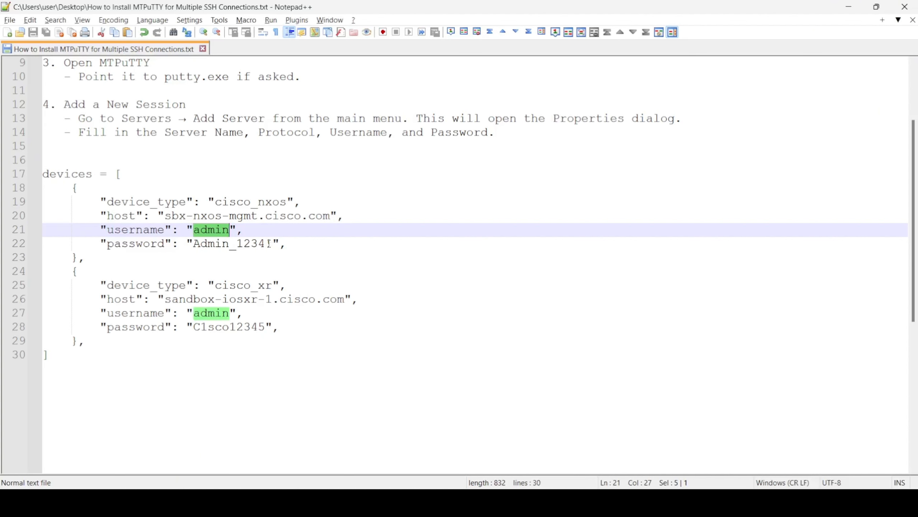
Step: Copy the cisco_nxos password from the notes into the server's password field and enable passing the password in the command line
left_click(269, 243)
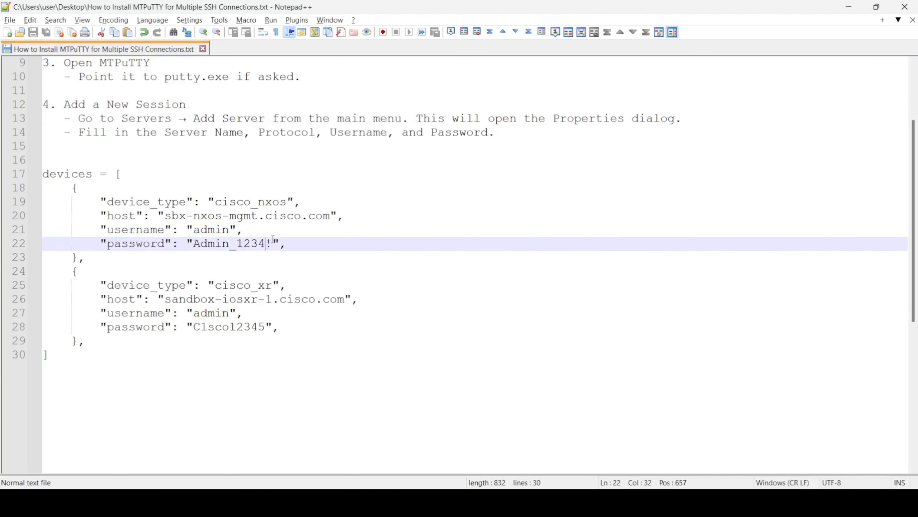
left_click_drag(272, 244, 193, 244)
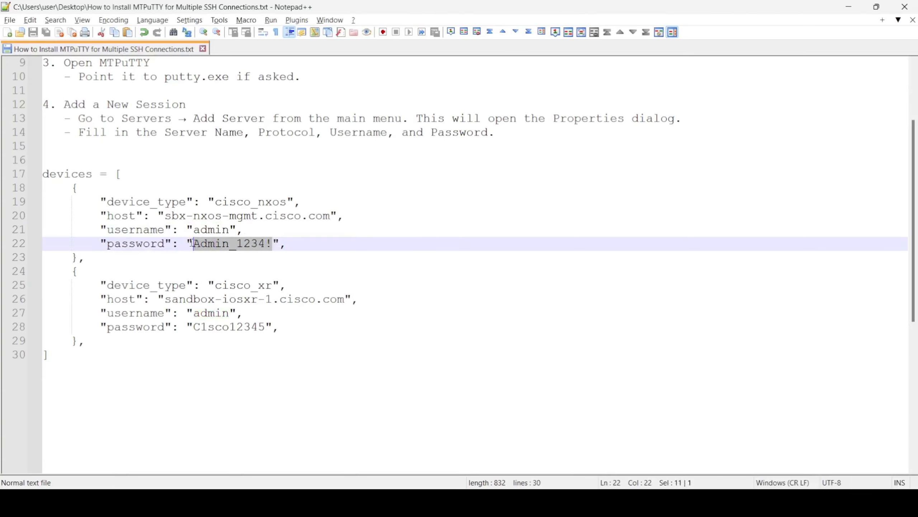
key("alt+Tab")
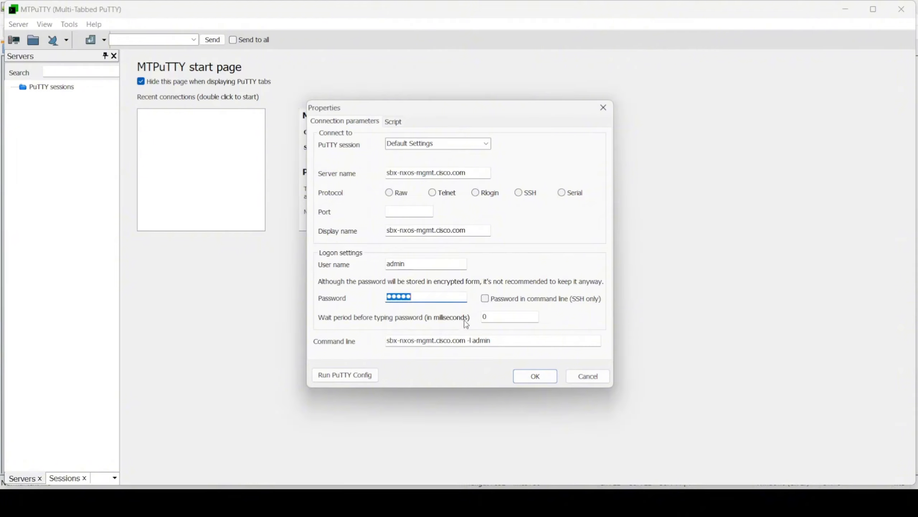
key("ctrl+v")
left_click(486, 302)
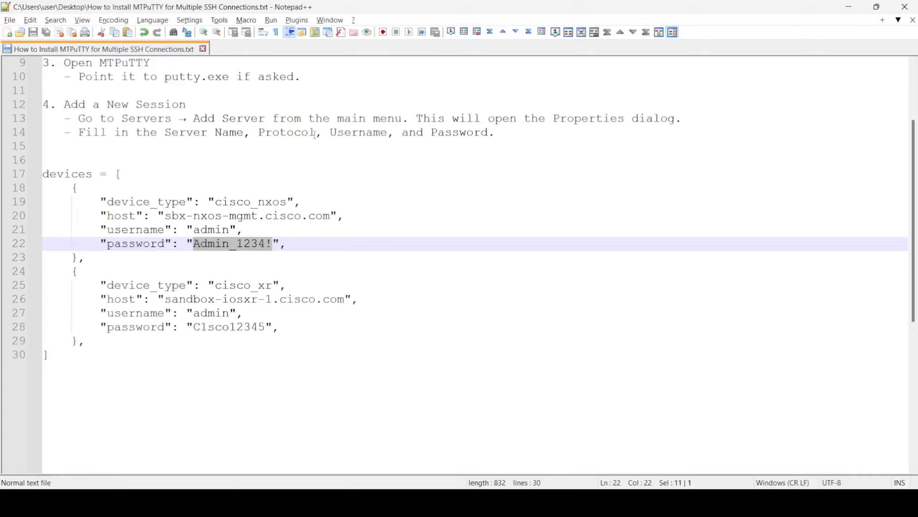
Step: Set the server's protocol to SSH and save the new server entry
key("alt+Tab")
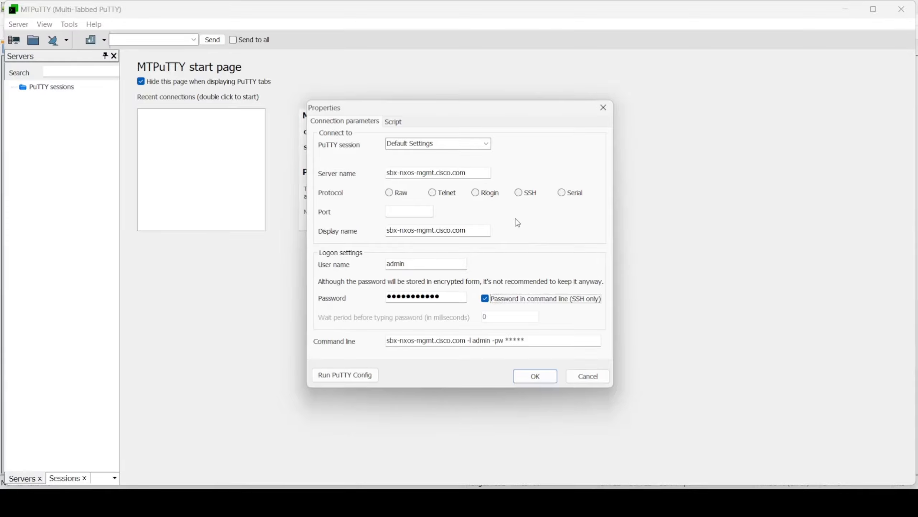
left_click(520, 193)
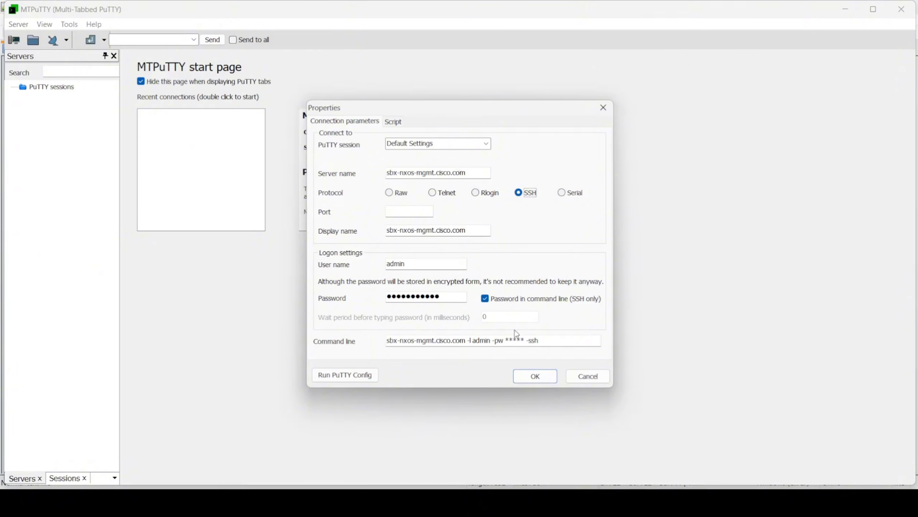
left_click(543, 380)
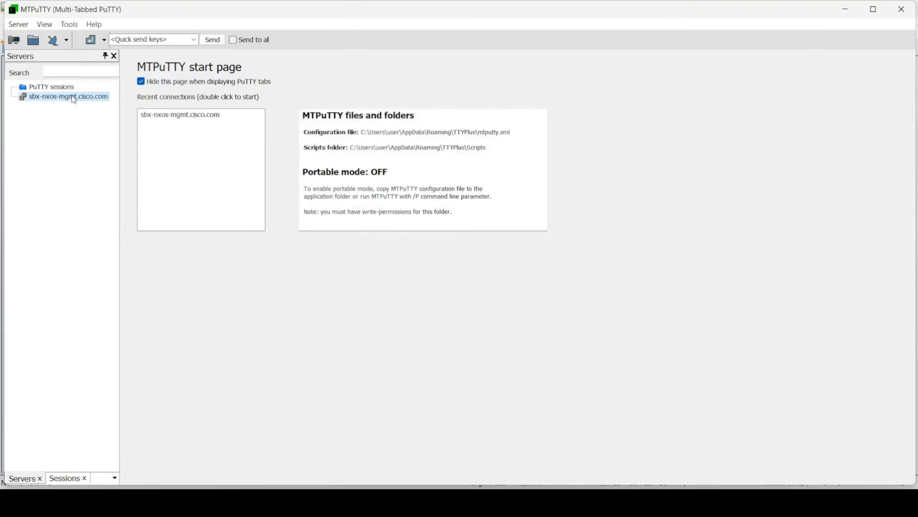
Step: Try to connect to the saved sbx-nxos-mgmt.cisco.com server
double_click(68, 97)
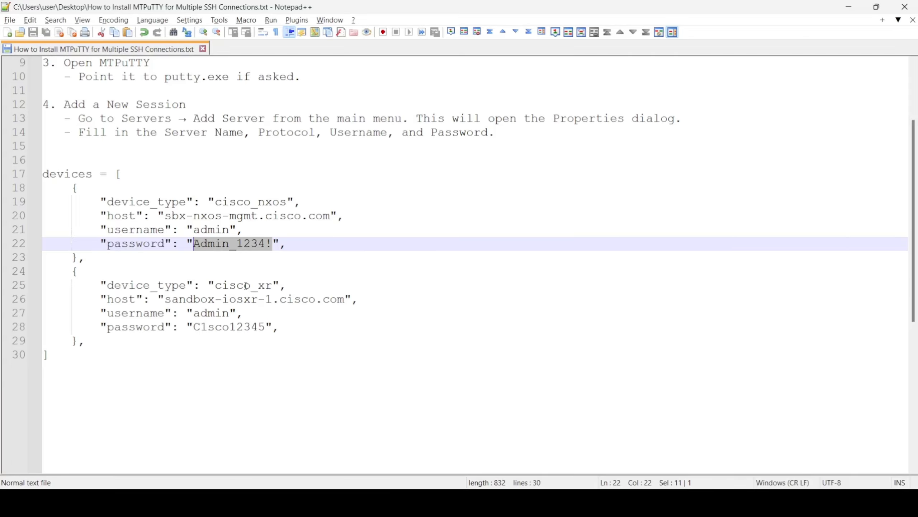
Step: Start a new server entry named sandbox-iosxr-1.cisco.com, copied from the cisco_xr device in the notes, with the SSH protocol
left_click(248, 312)
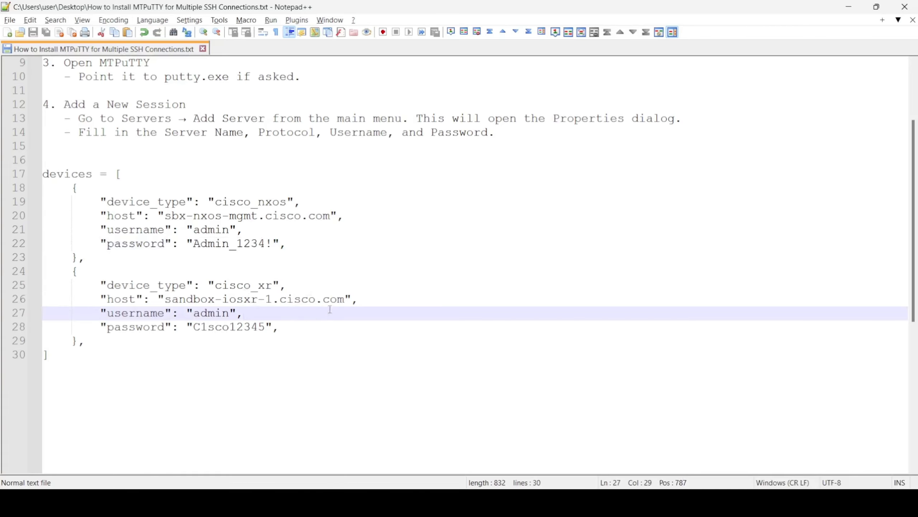
left_click_drag(344, 299, 158, 296)
key("ctrl+c")
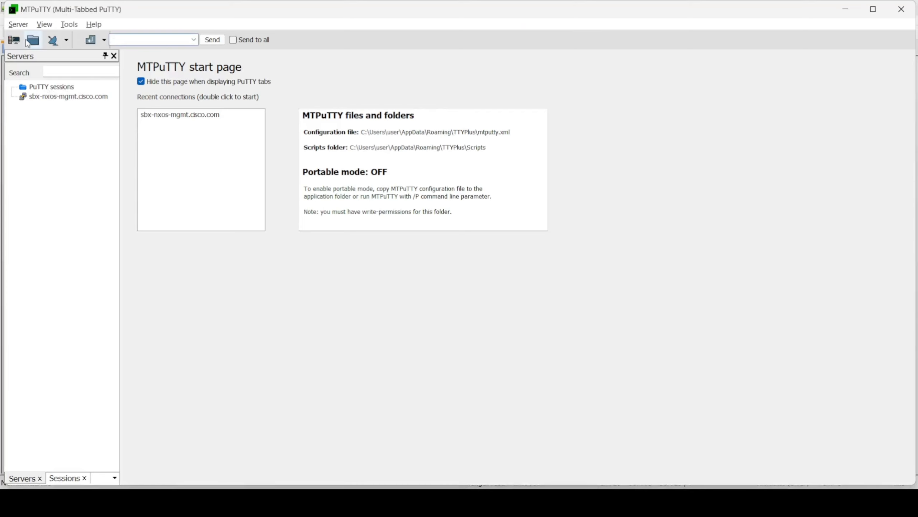
left_click(14, 40)
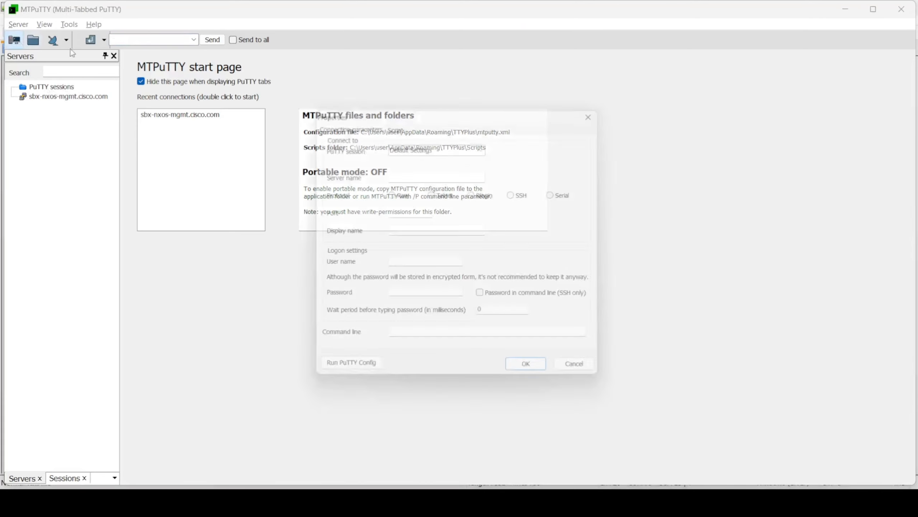
left_click(453, 175)
key("ctrl+v")
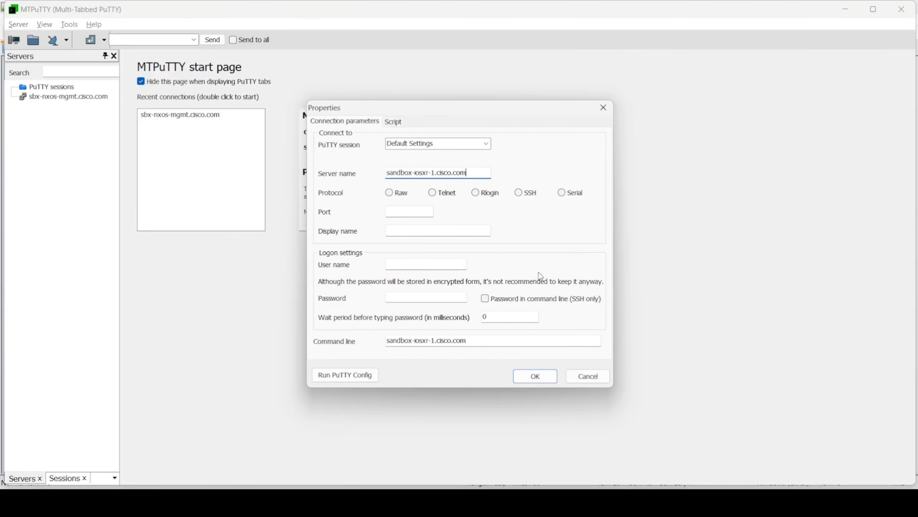
left_click(522, 195)
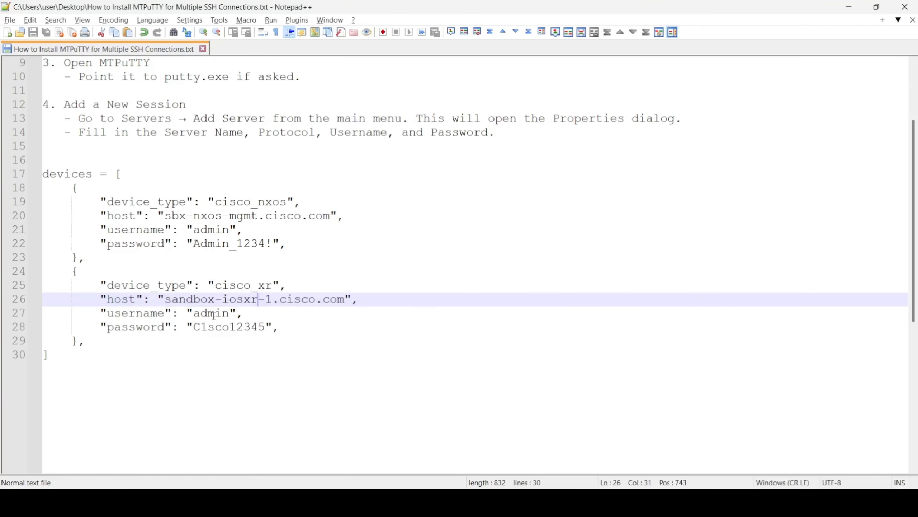
Step: Fill in user name admin and the cisco_xr password from the notes, and enable passing the password in the command line
double_click(213, 313)
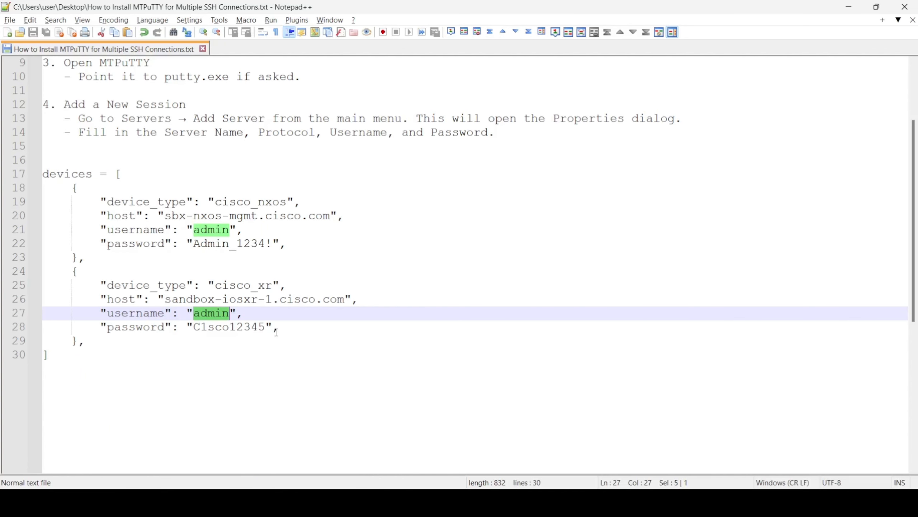
left_click_drag(266, 327, 194, 327)
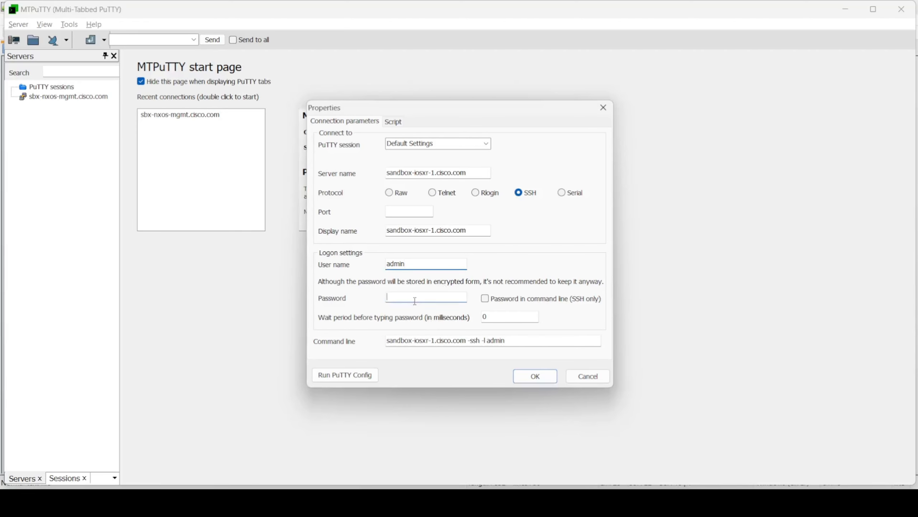
key("Tab")
key("ctrl+v")
left_click(485, 298)
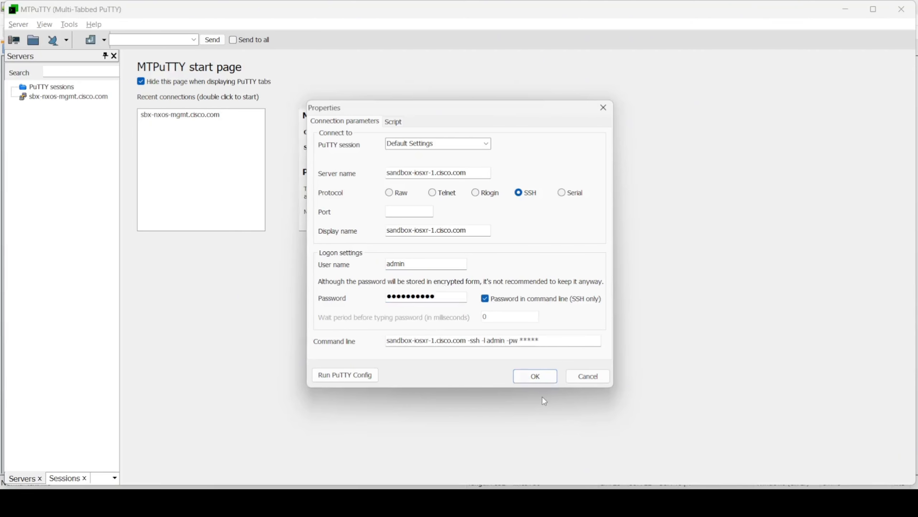
Step: Save the new server entry and connect to sandbox-iosxr-1.cisco.com
left_click(535, 380)
double_click(80, 109)
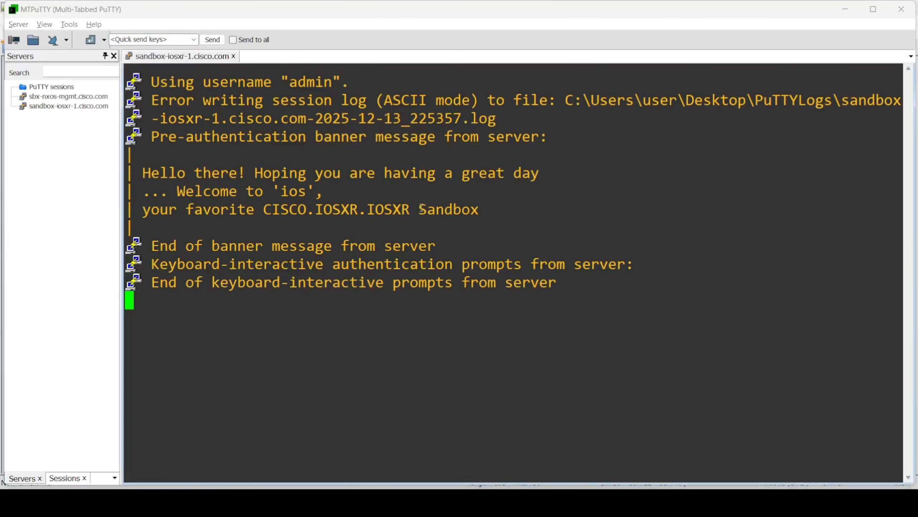
Step: Open the properties of the sbx-nxos-mgmt.cisco.com server and re-enter its server name from the cisco_nxos host in the notes
right_click(88, 98)
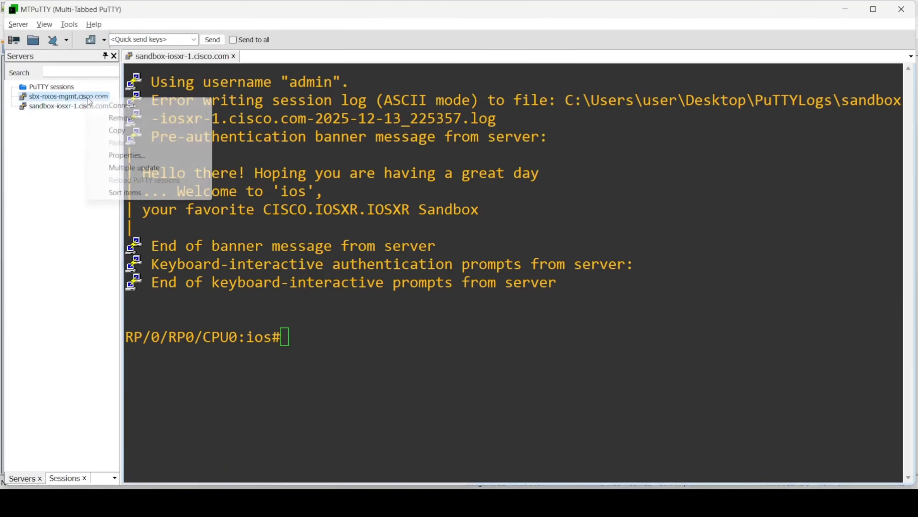
left_click(135, 155)
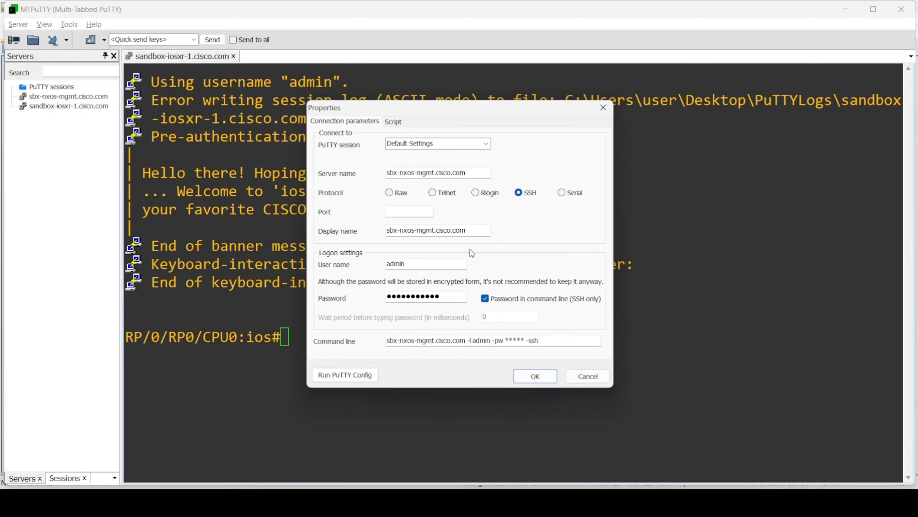
key("alt+Tab")
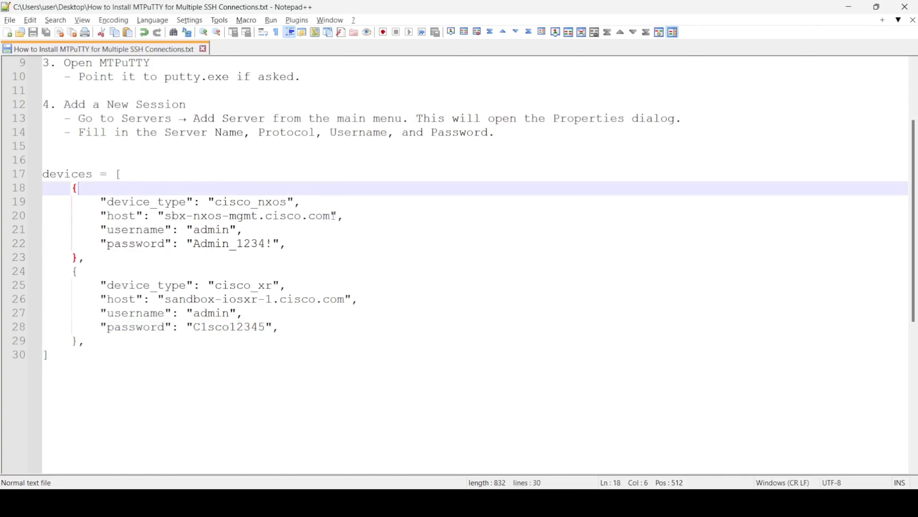
left_click_drag(330, 216, 169, 216)
key("alt+Tab")
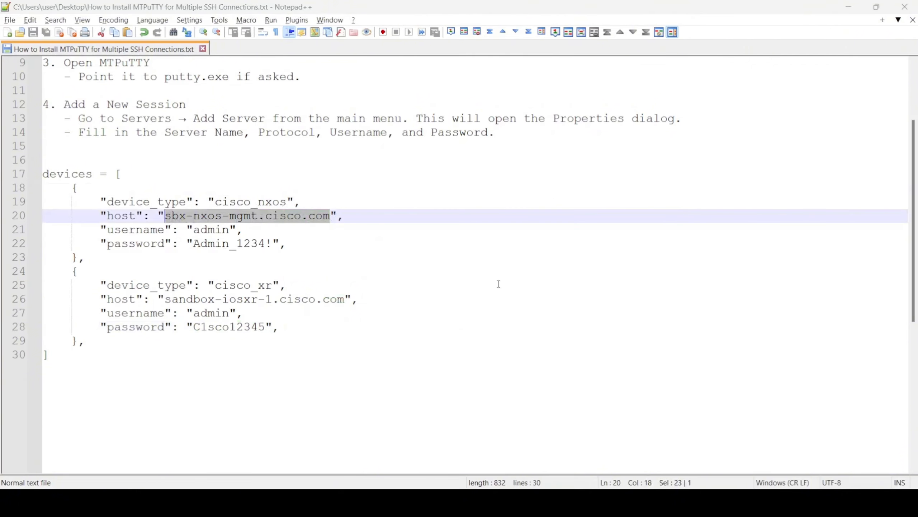
left_click_drag(467, 173, 268, 151)
left_click(477, 174)
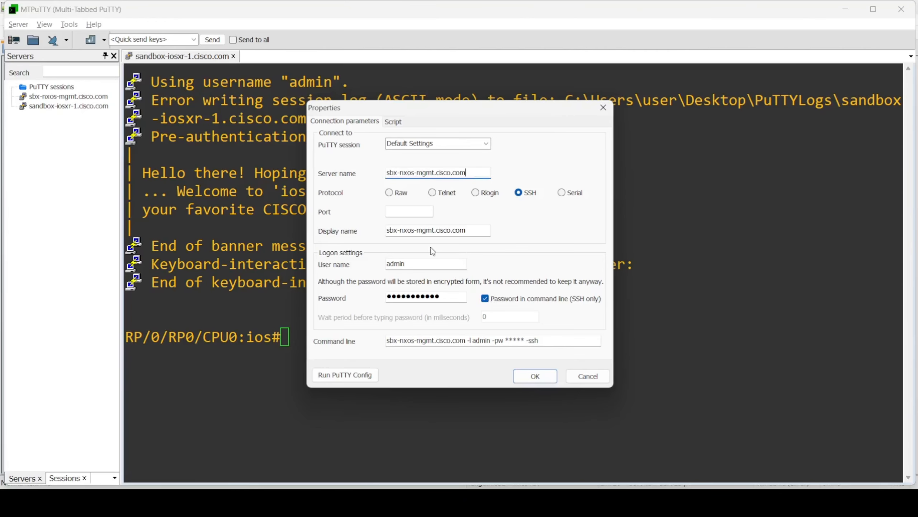
Step: Copy the cisco_nxos password from the notes again and paste it into the server's password field
key("alt+Tab")
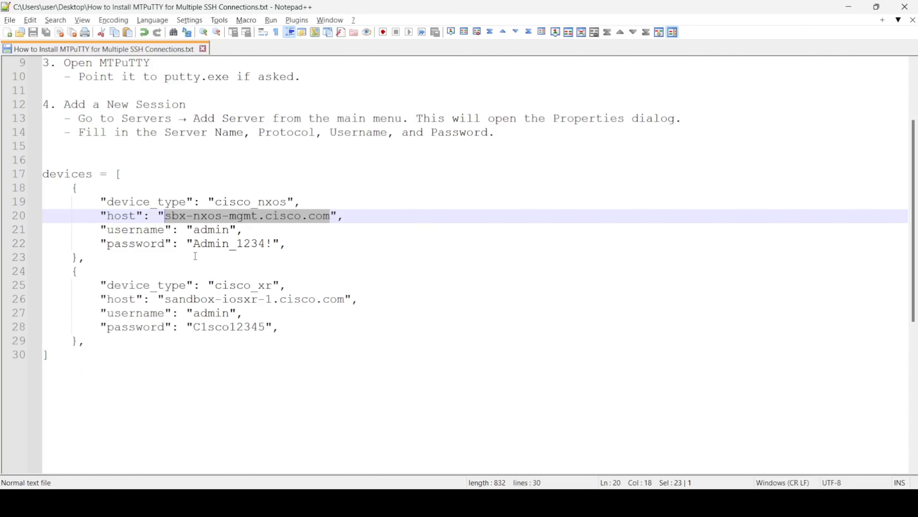
double_click(211, 229)
left_click_drag(272, 249, 193, 242)
key("ctrl+c")
key("alt+Tab")
left_click(463, 300)
key("ctrl+v")
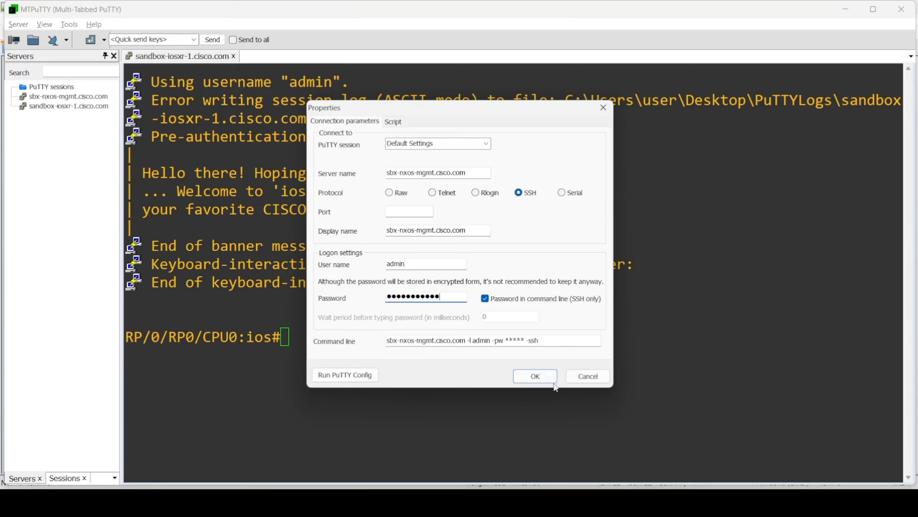
Step: Save the server properties, try to connect to sbx-nxos-mgmt.cisco.com, and dismiss the error dialog
left_click(550, 381)
double_click(94, 96)
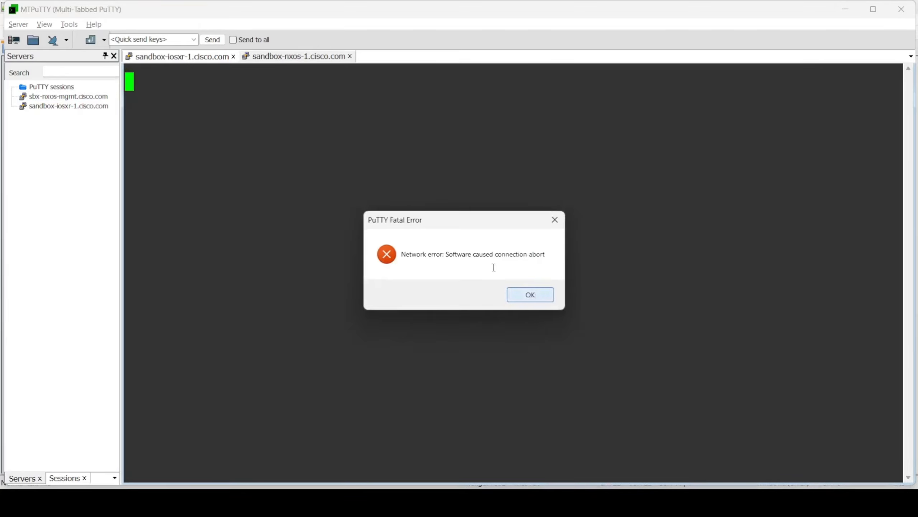
left_click(529, 294)
Step: Test the reachability of the cisco_nxos host by pinging sbx-nxos-mgmt.cisco.com from Command Prompt, and stop the ping
type("cmd")
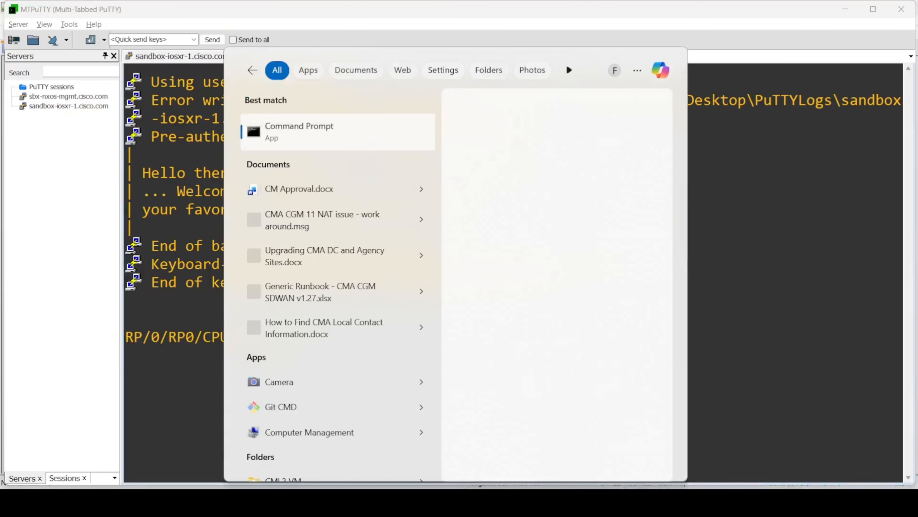
key("Return")
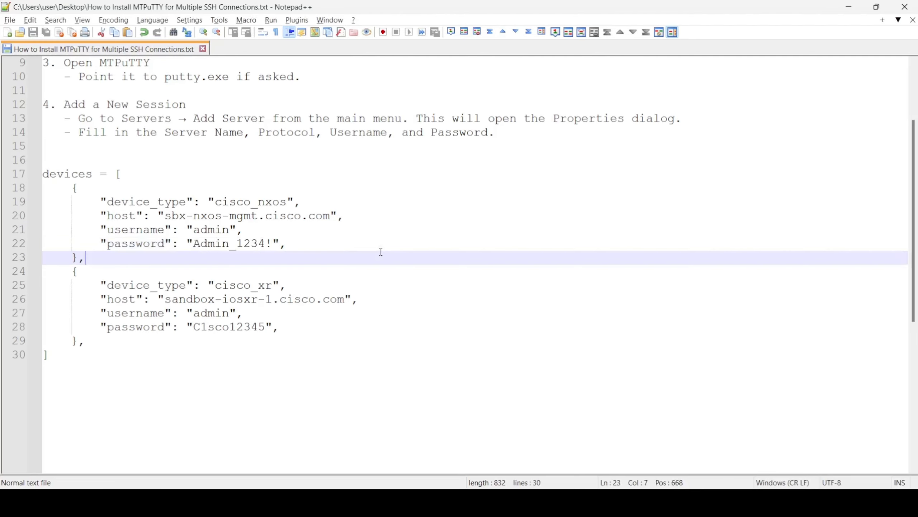
left_click_drag(332, 216, 165, 216)
key("alt+Tab")
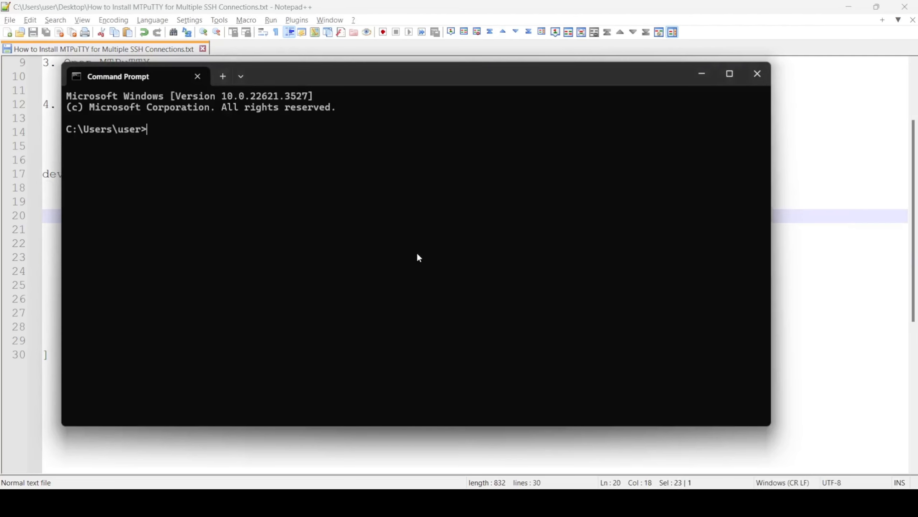
type("ping")
key("ctrl+v")
key("Return")
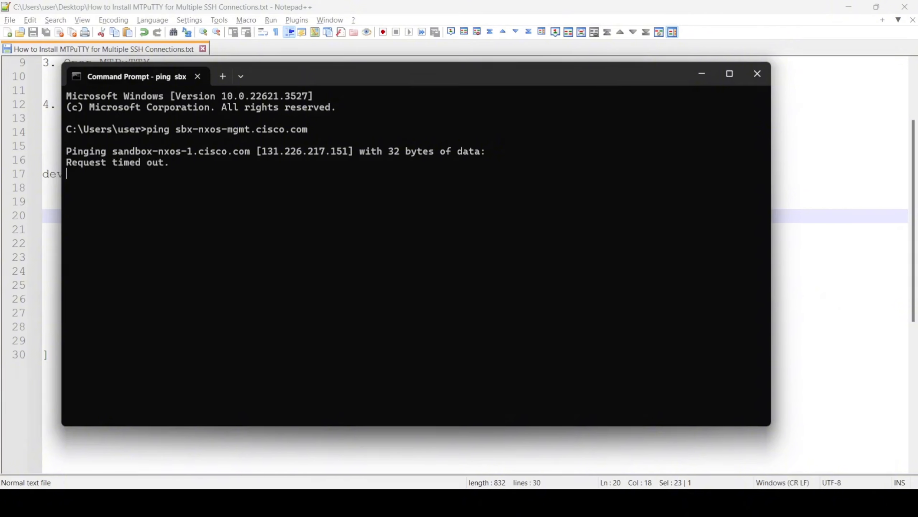
key("ctrl+c")
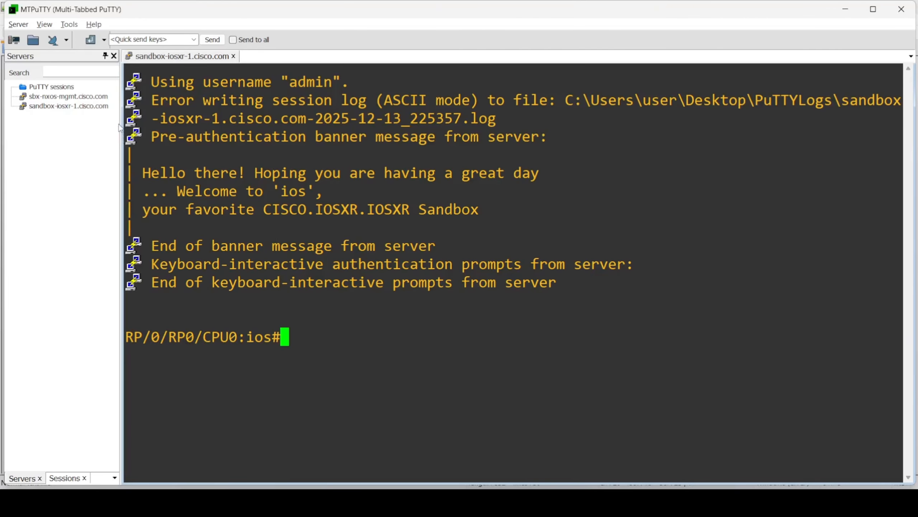
Step: Switch back to the installation notes in Notepad++ and review them from the beginning
left_click_drag(120, 127, 122, 127)
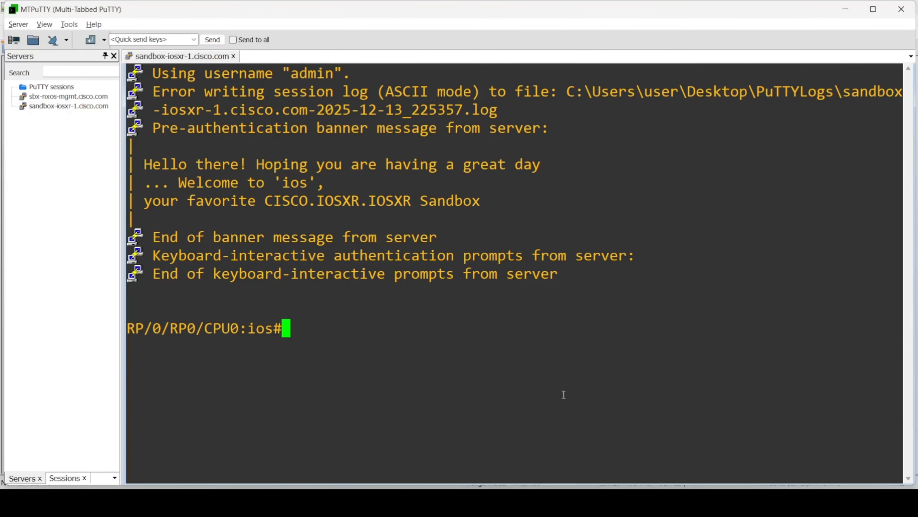
left_click(564, 503)
scroll(417, 345, "up", 3)
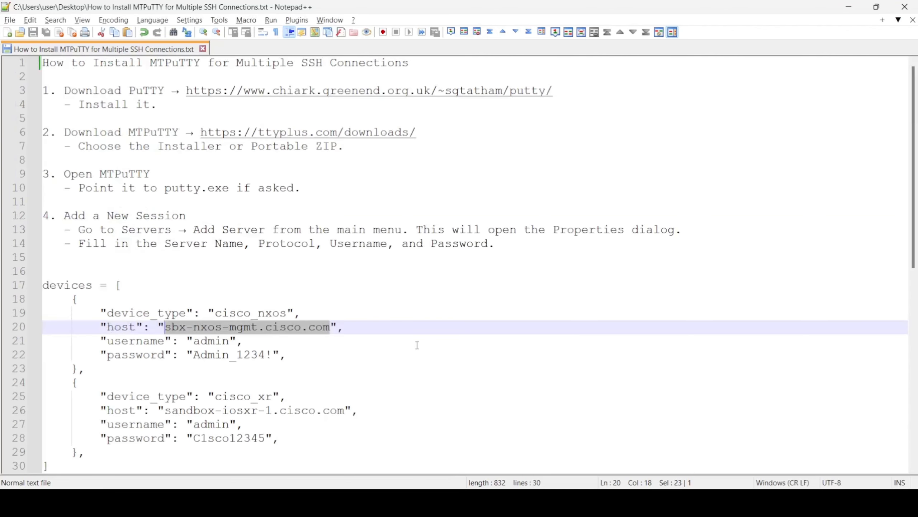
left_click(436, 300)
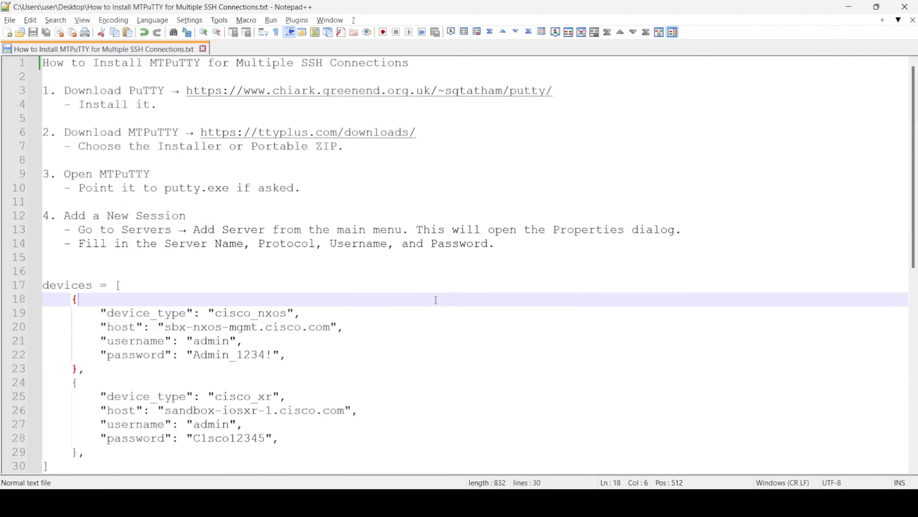